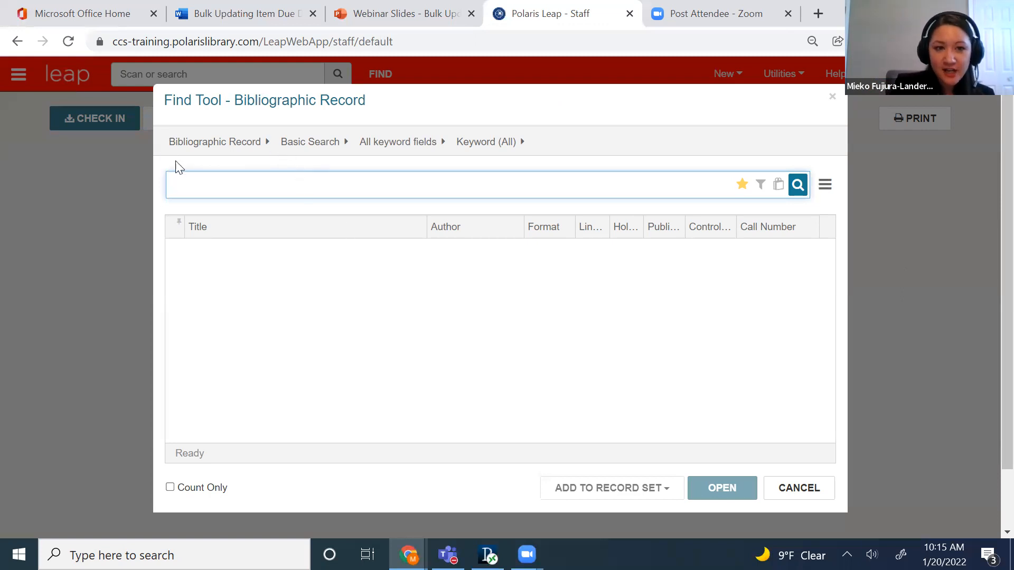
Set the Find Tool to search item records by loaning branch.
left_click(264, 142)
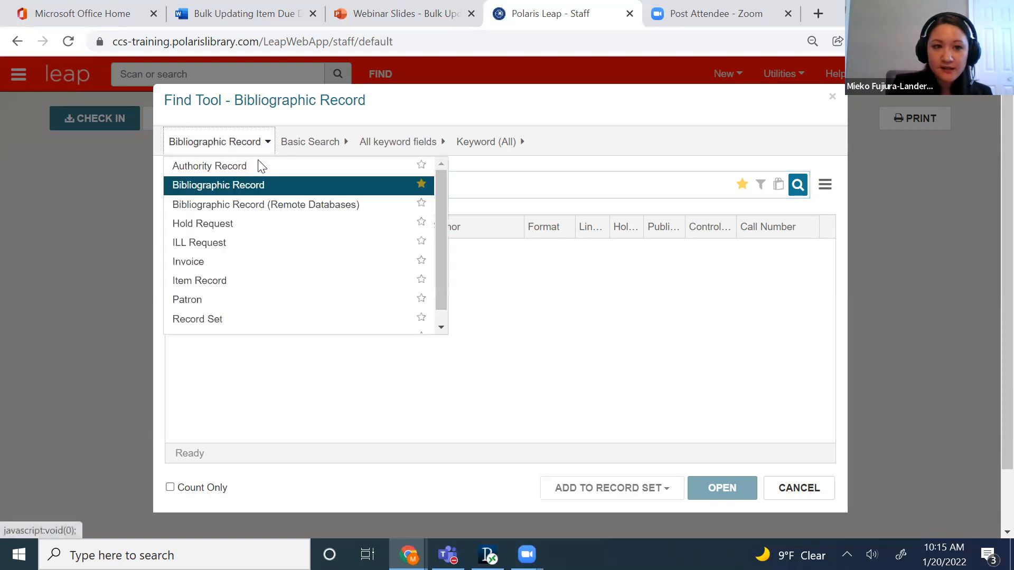
left_click(235, 281)
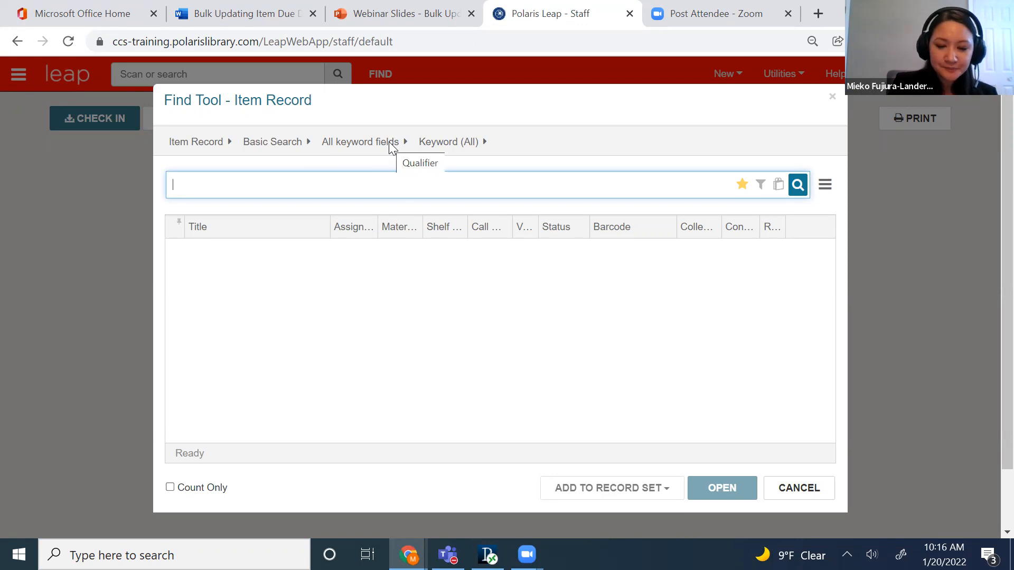
left_click(405, 141)
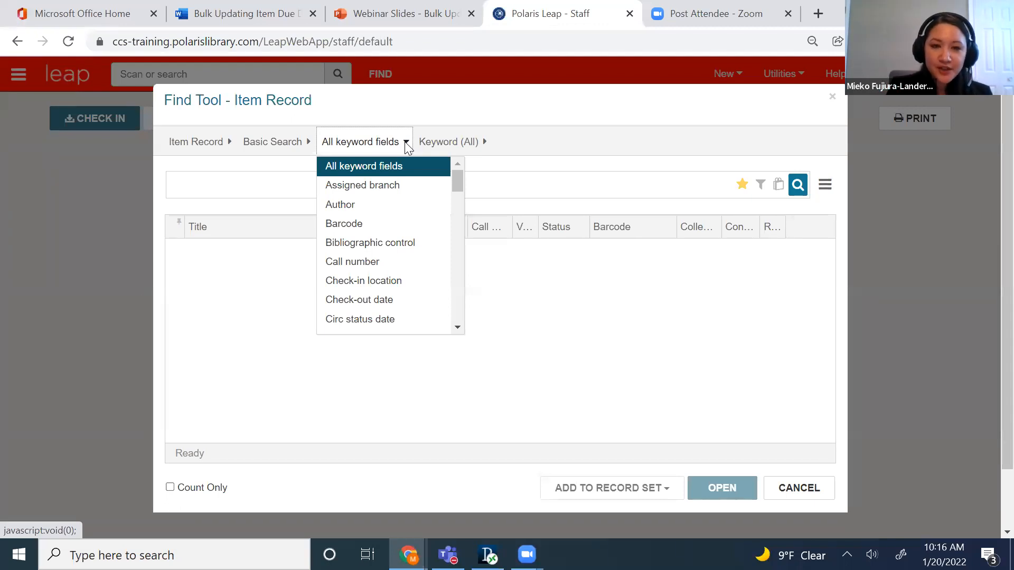
left_click_drag(455, 179, 454, 249)
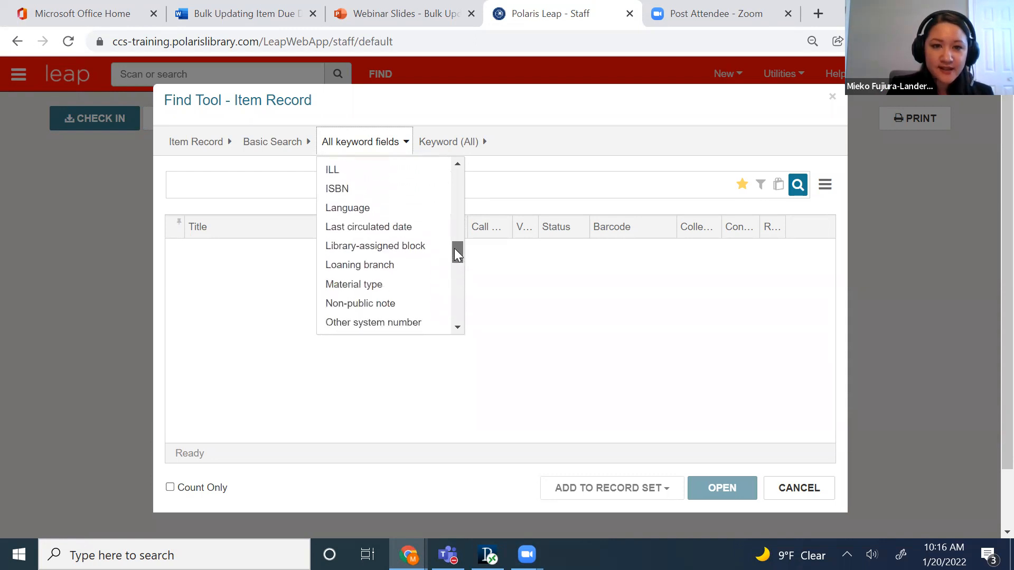
left_click(426, 269)
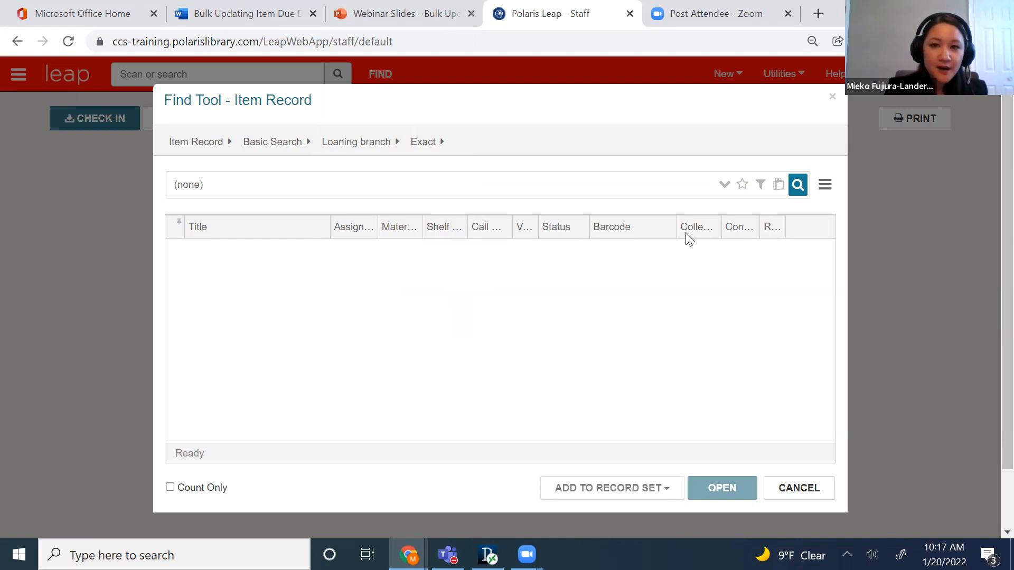
Choose Lake Villa District Library (LVK) and Lake Villa District Library (Home Delivery) (LVKHD) as the loaning branches.
left_click(303, 187)
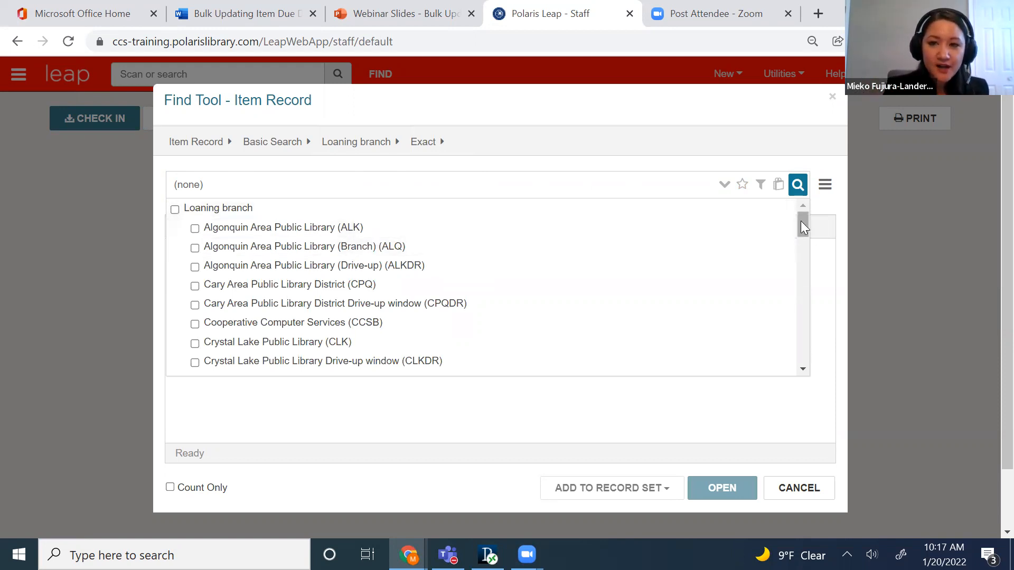
left_click_drag(800, 220, 793, 306)
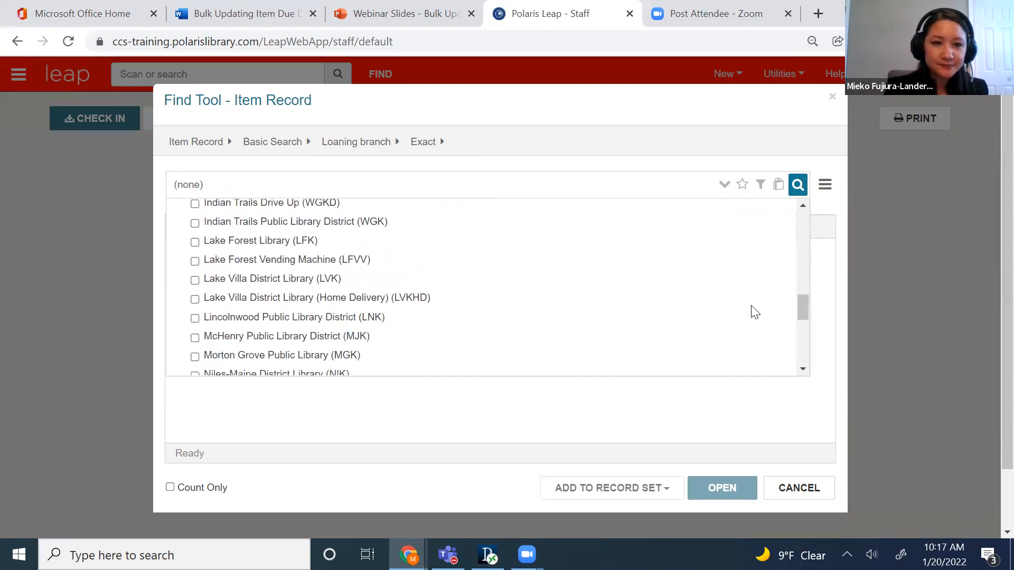
left_click(334, 280)
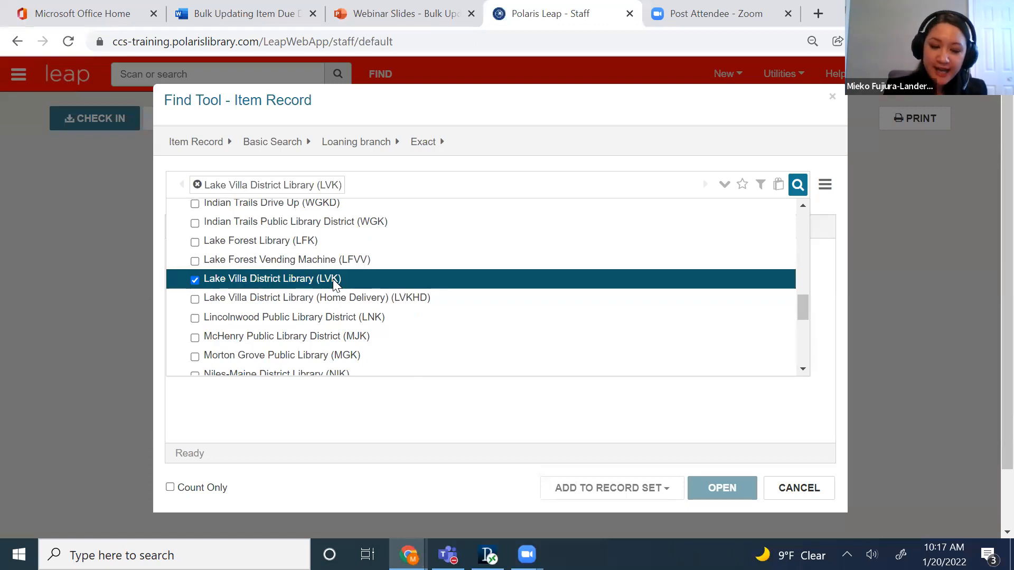
left_click(360, 299)
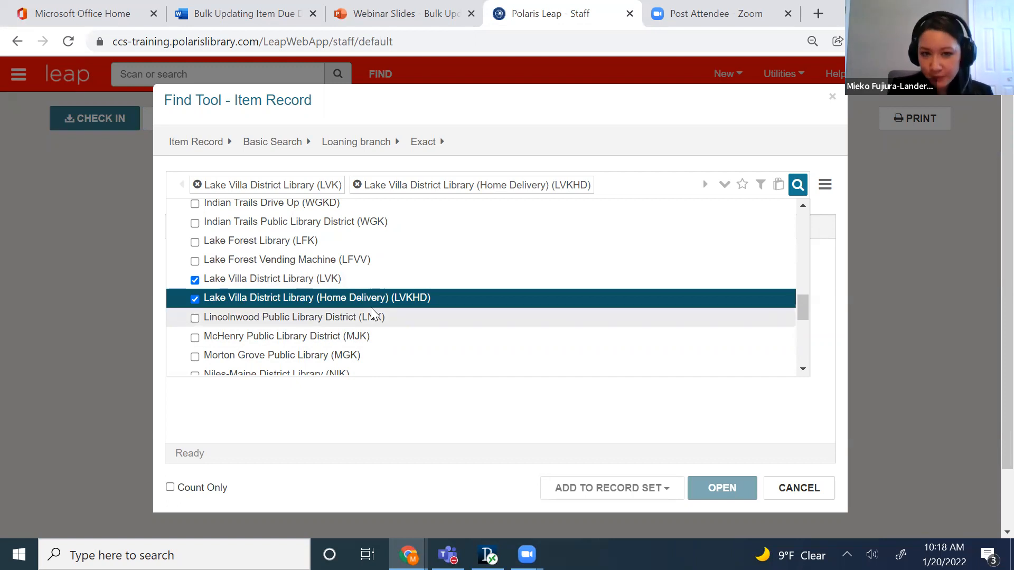
left_click(567, 135)
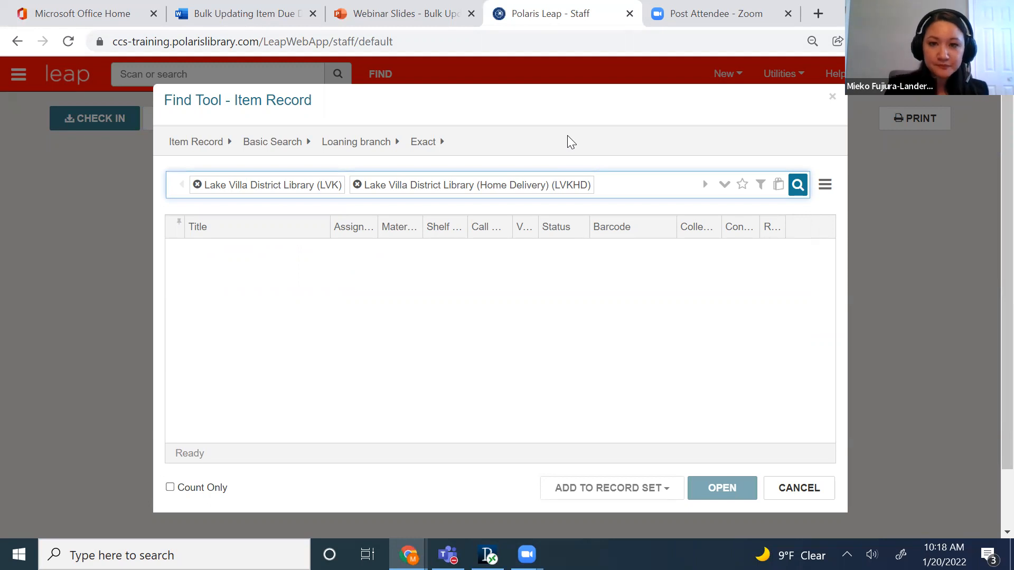
Add a search filter condition for a date due from 1/21/2022 to 1/21/2022.
left_click(760, 186)
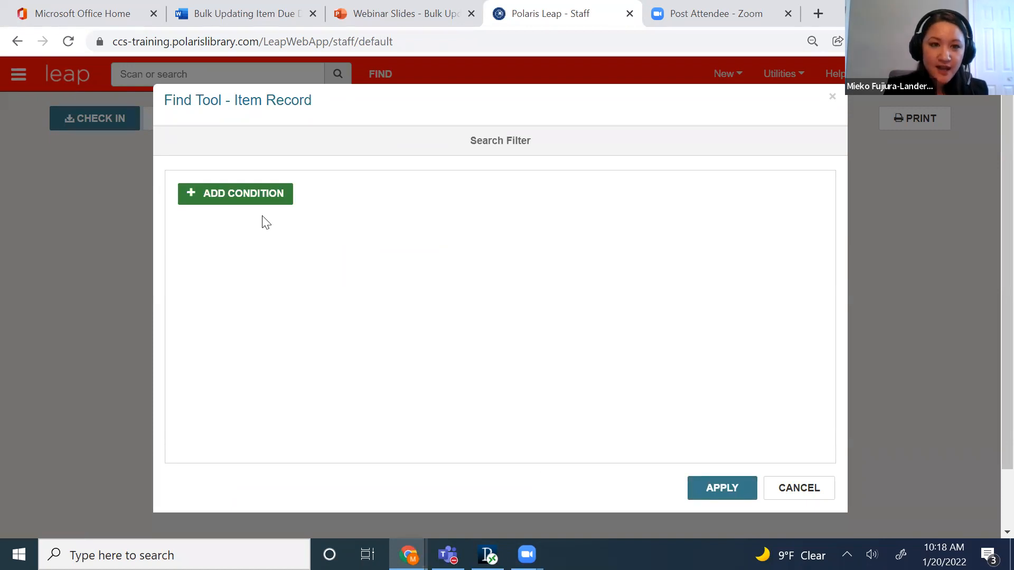
left_click(253, 203)
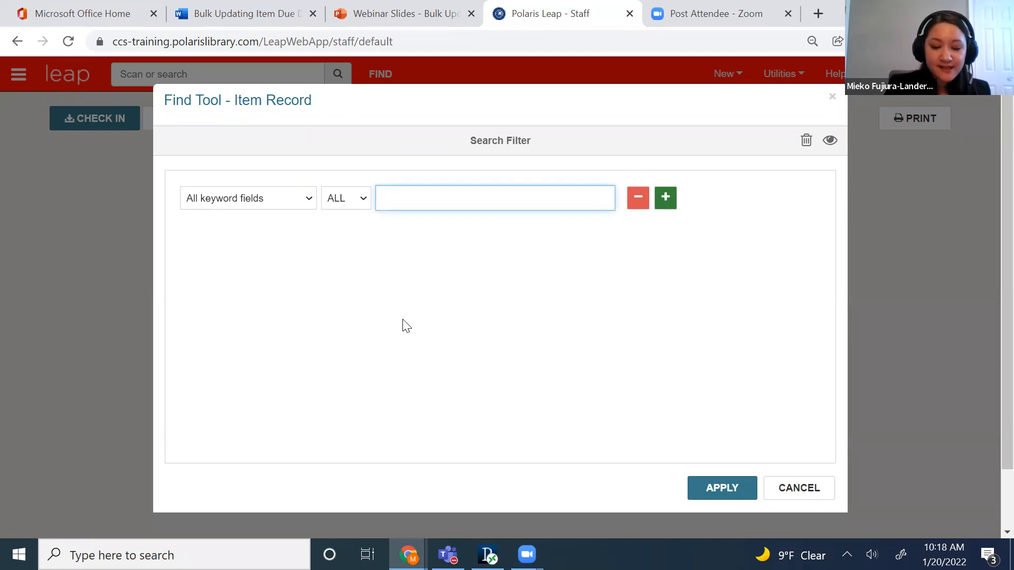
left_click(291, 203)
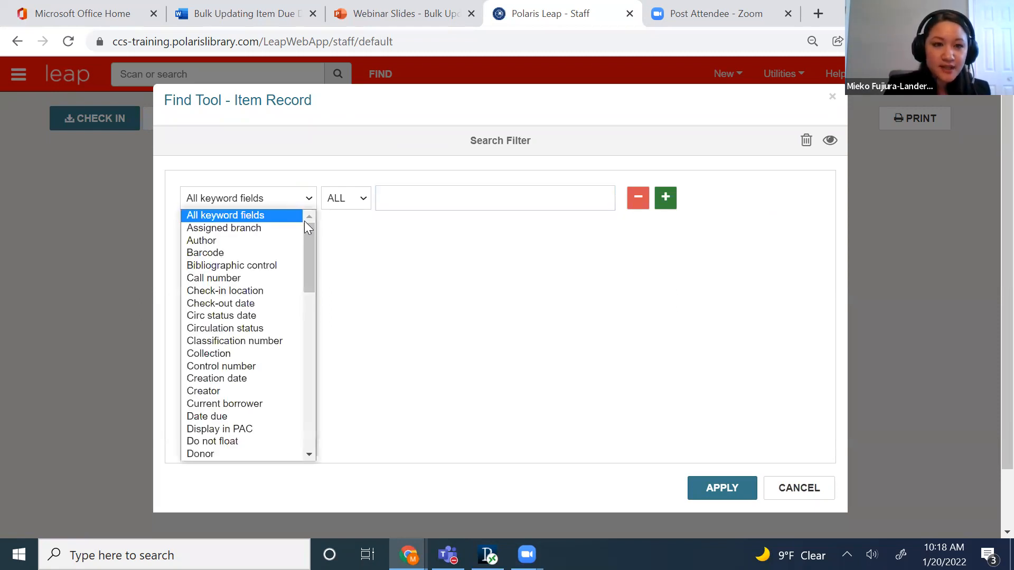
left_click(245, 417)
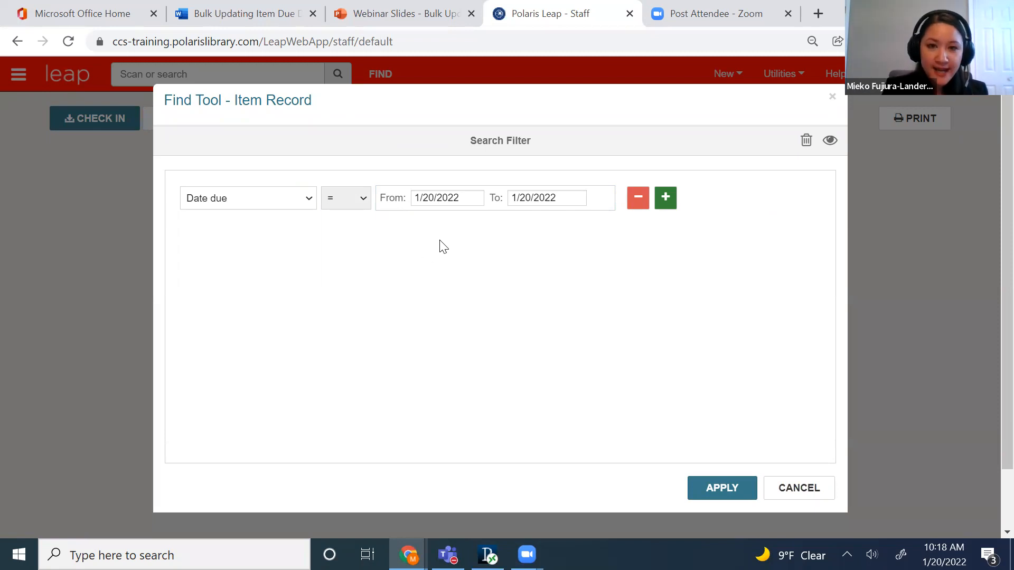
left_click(457, 199)
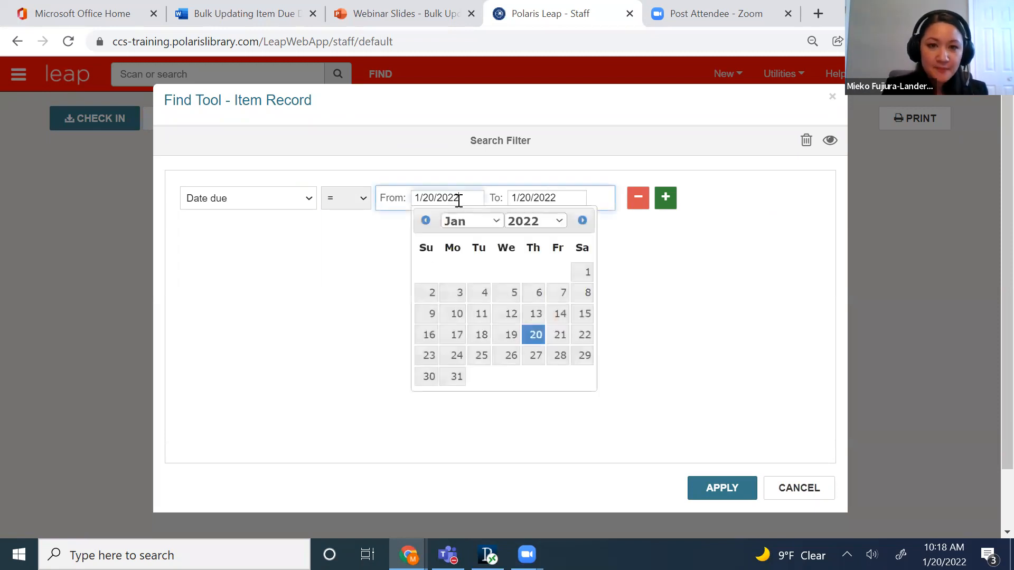
left_click(558, 335)
left_click(557, 195)
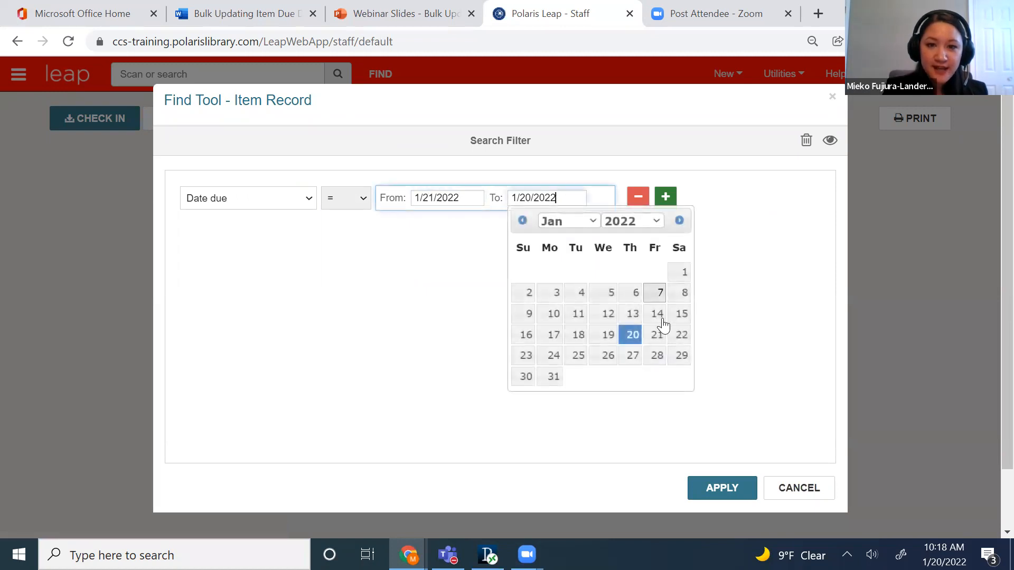
left_click(658, 334)
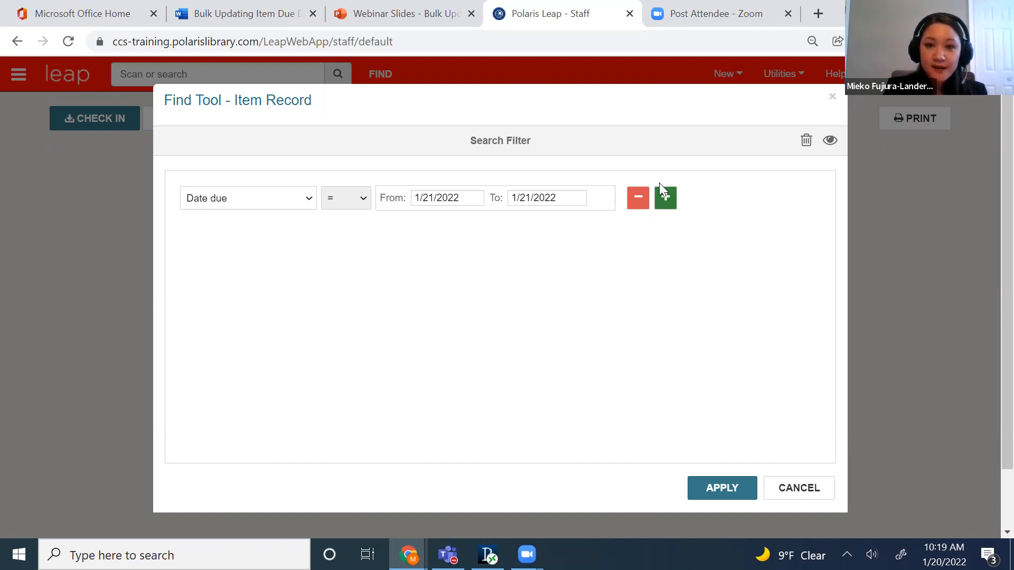
Add a second filter condition, EContent (Integrated) = No, and run the item search with the filter applied.
left_click(666, 205)
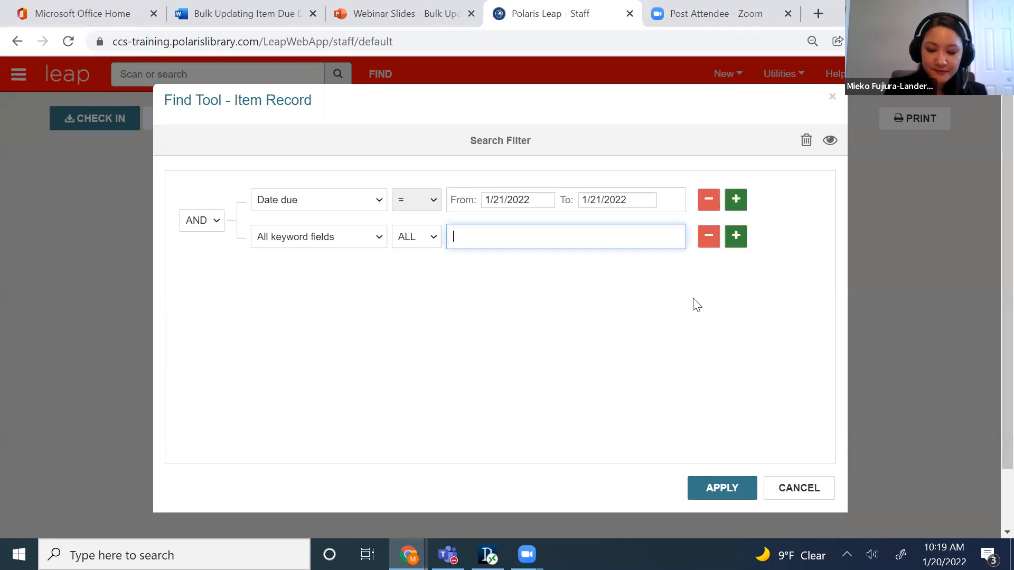
left_click(374, 246)
scroll(355, 370, "down", 2)
left_click(353, 377)
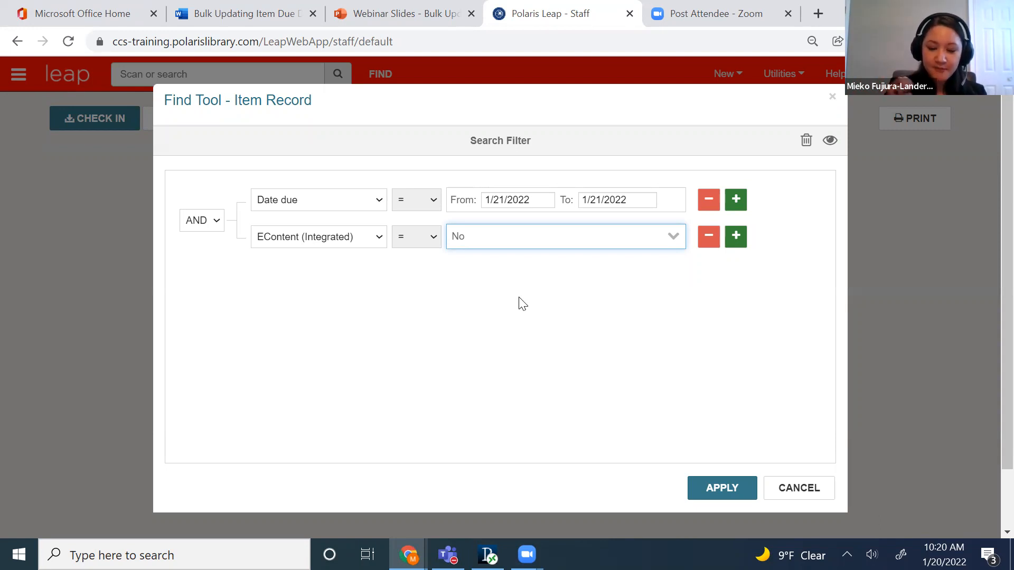
left_click(717, 489)
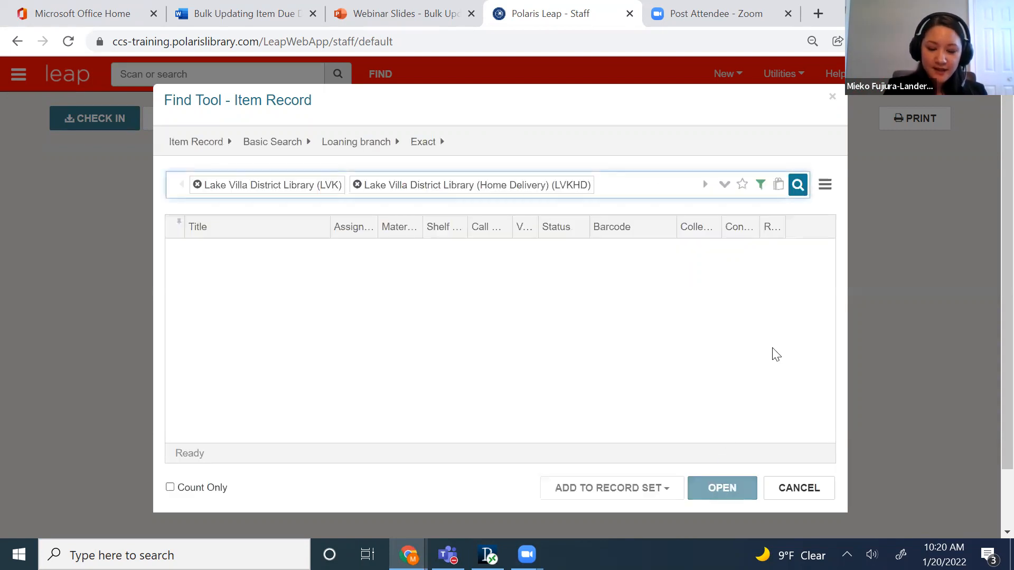
left_click(797, 195)
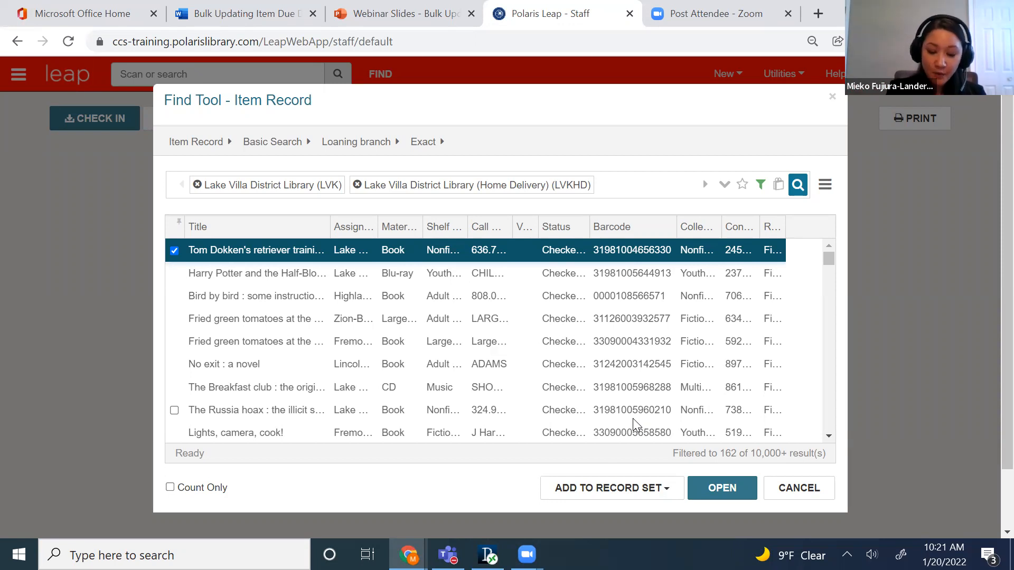
Set the search results to go to a new record set named "LVK MFL Closed Jan 21st".
left_click(779, 186)
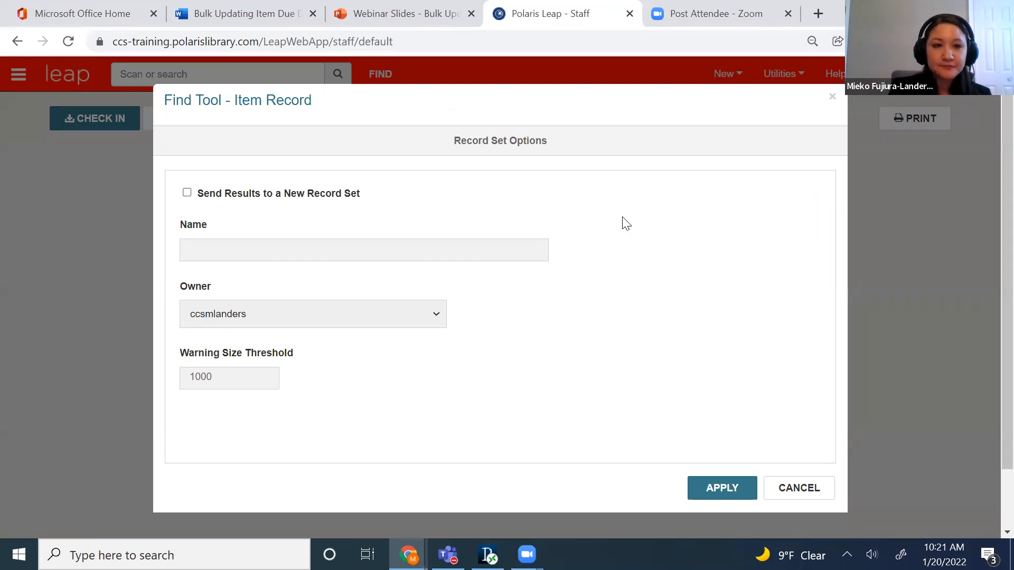
left_click(187, 193)
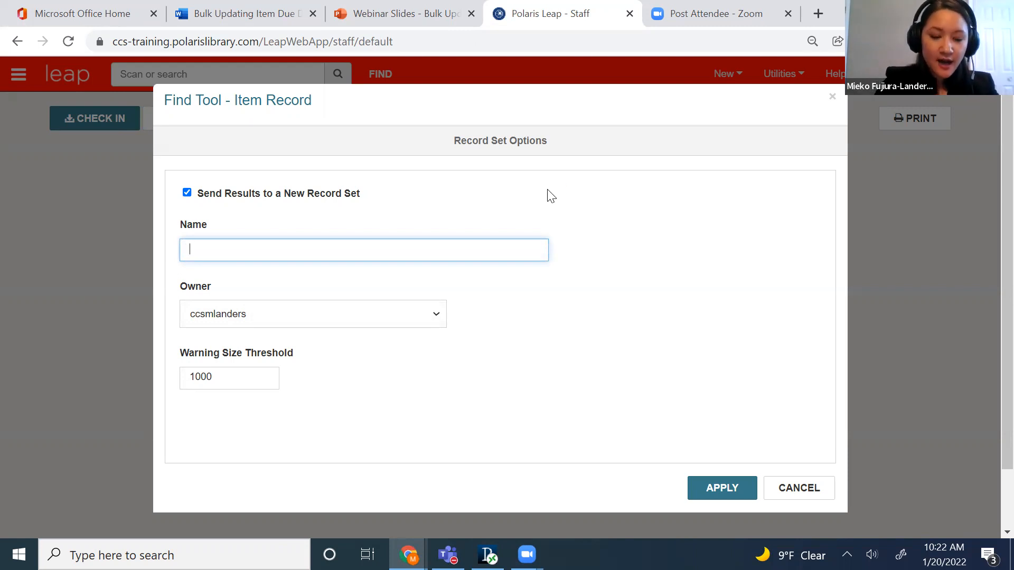
type("LVK MF")
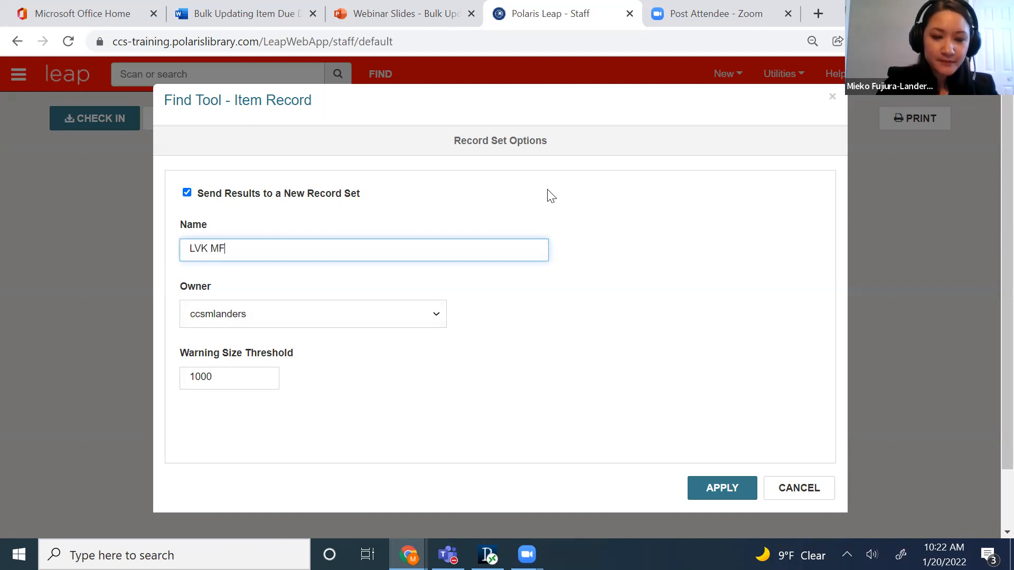
type("L ")
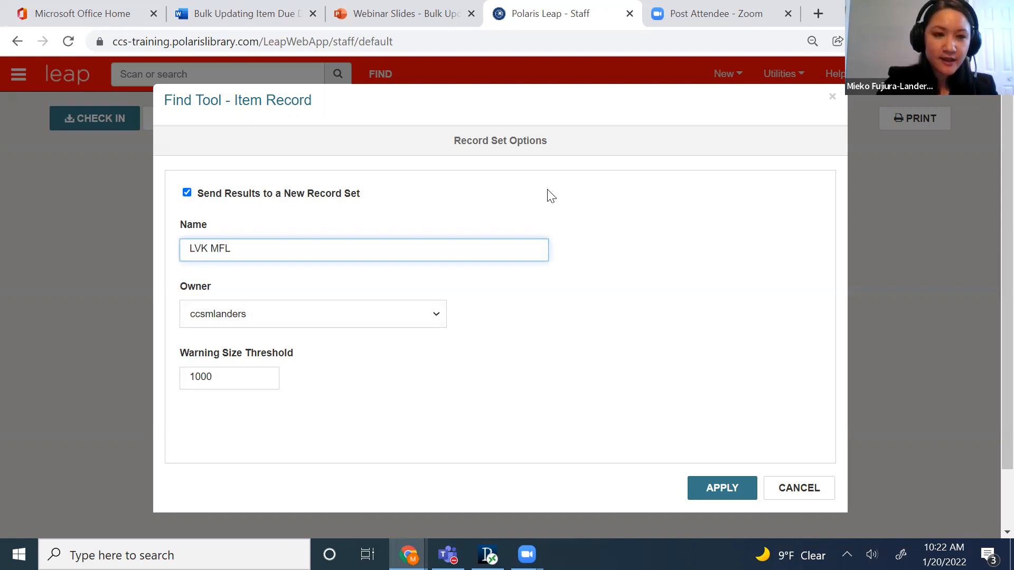
type("Closed ")
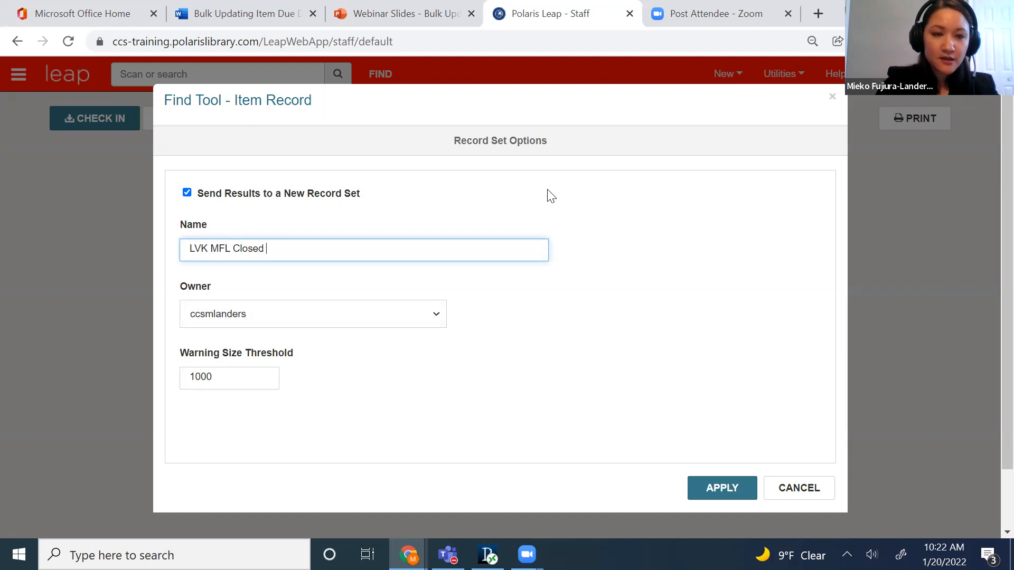
type("Jan 21st")
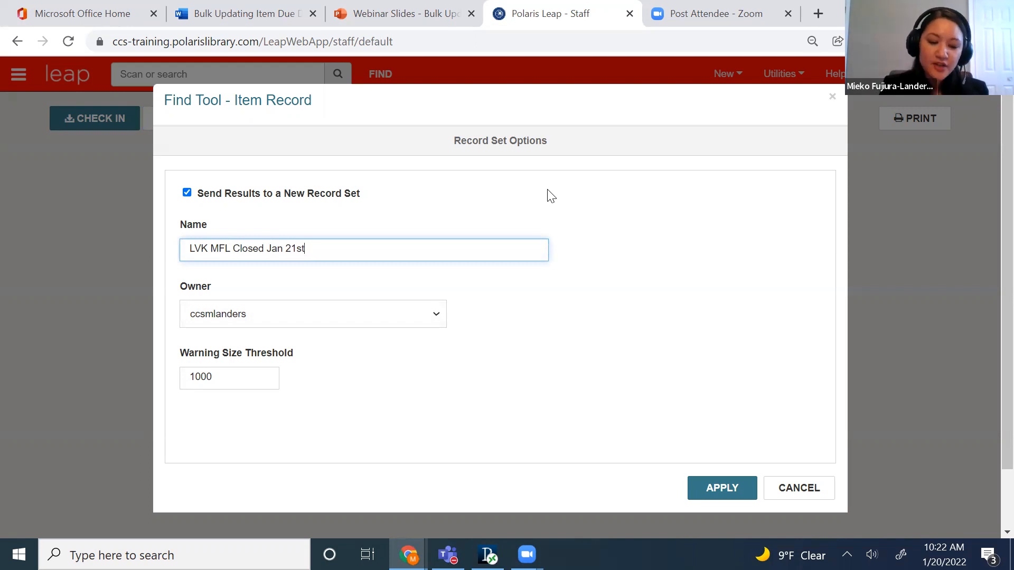
Make Lake Villa District Library (br) the owner of the new record set and apply the record set options.
left_click(400, 313)
scroll(404, 227, "down", 8)
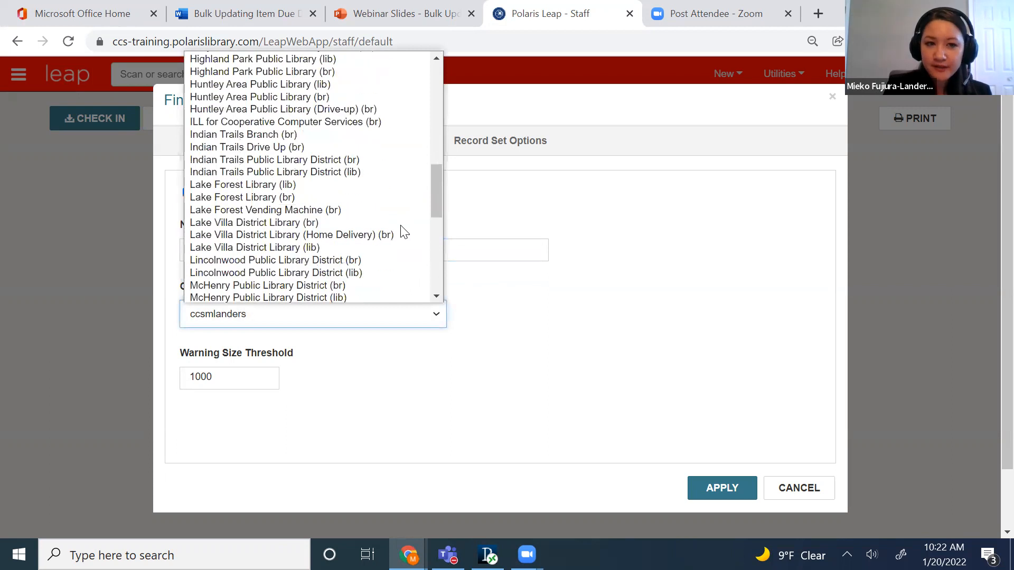
left_click(290, 224)
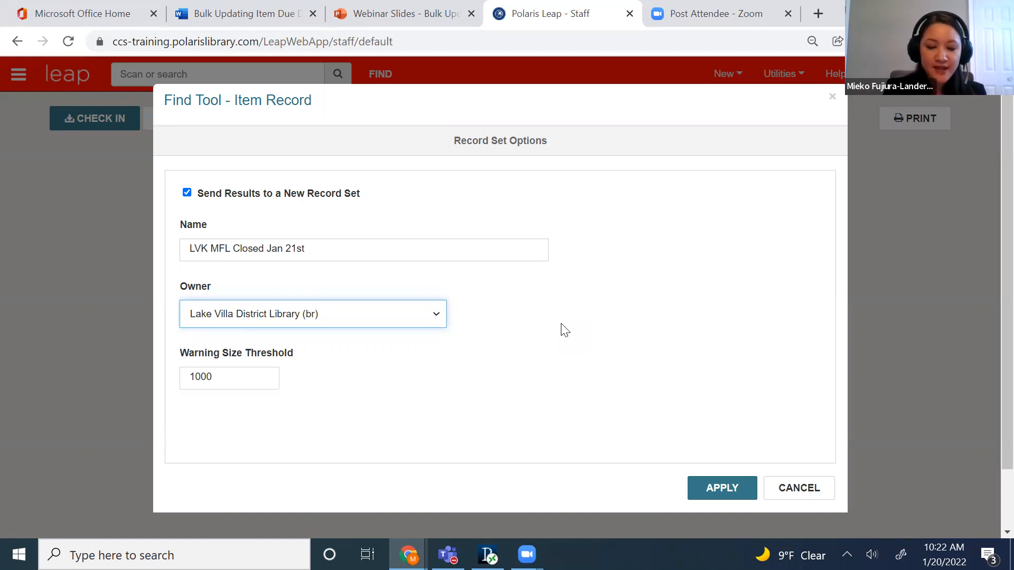
left_click(712, 491)
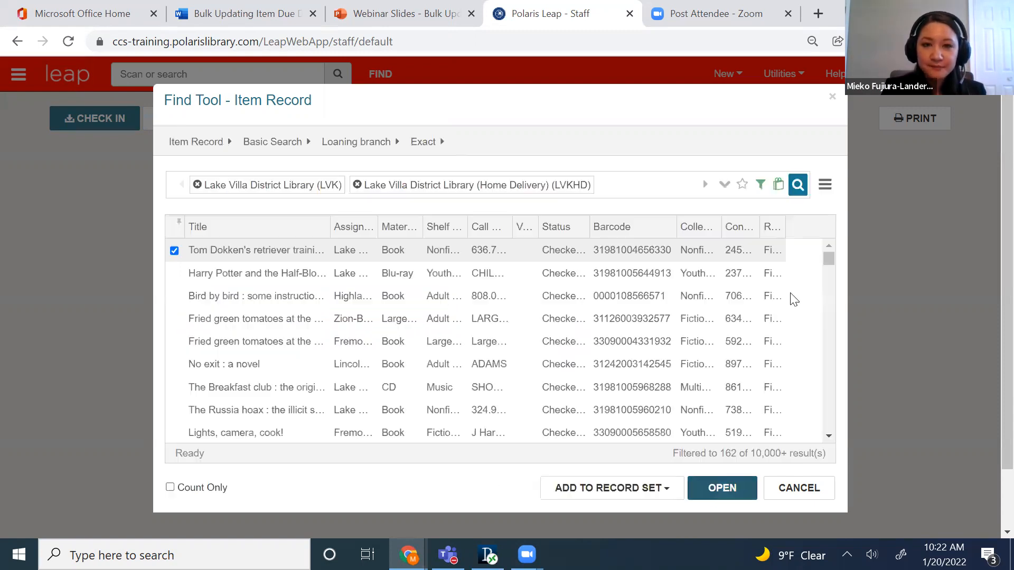
Rerun the item search to create the record set, and open the new set.
left_click(797, 189)
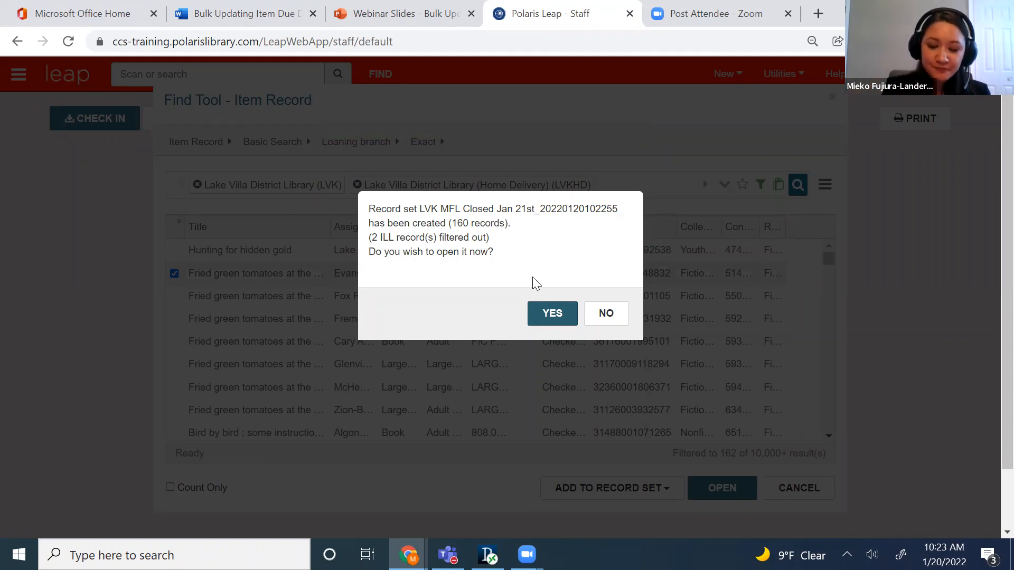
left_click_drag(371, 237, 487, 237)
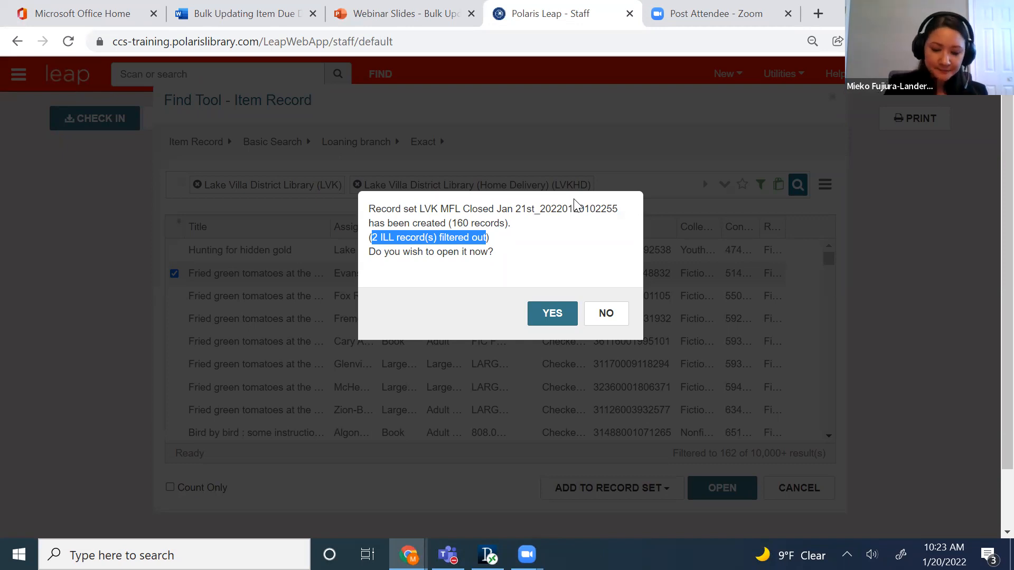
left_click(535, 261)
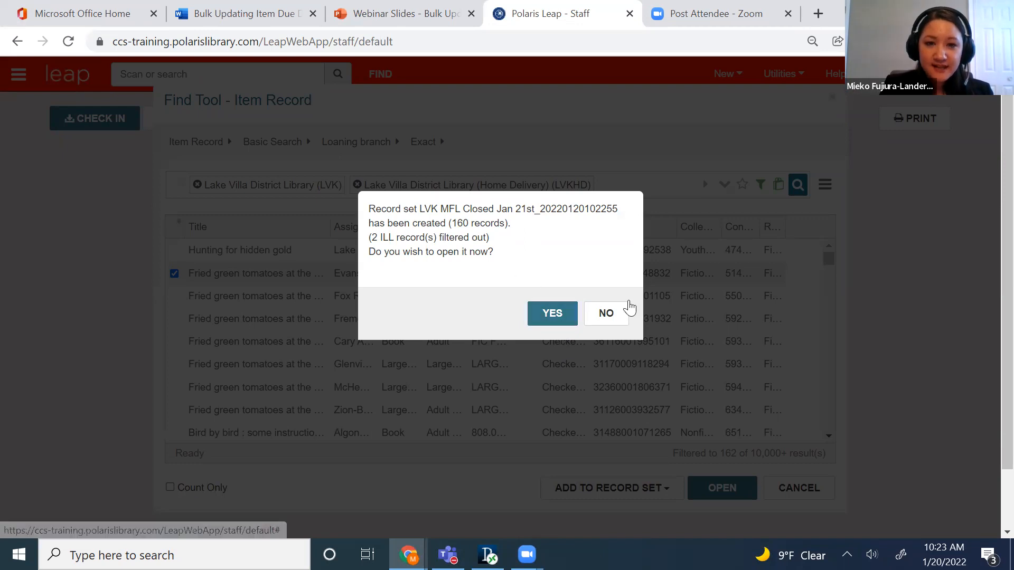
left_click(559, 328)
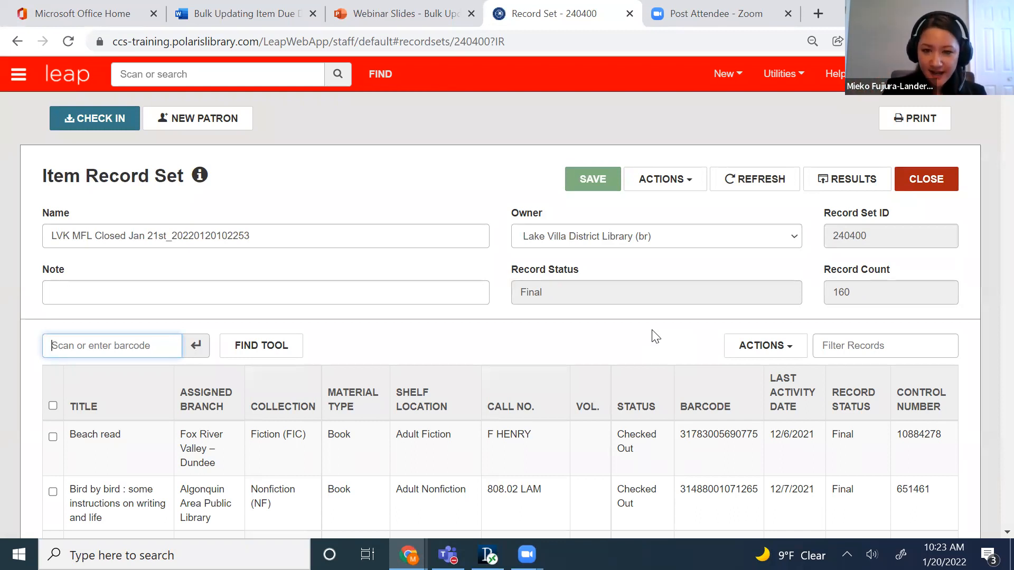
Reset the due dates of the items in the record set to January 22, 2022, continuing despite any item blocks.
left_click(700, 190)
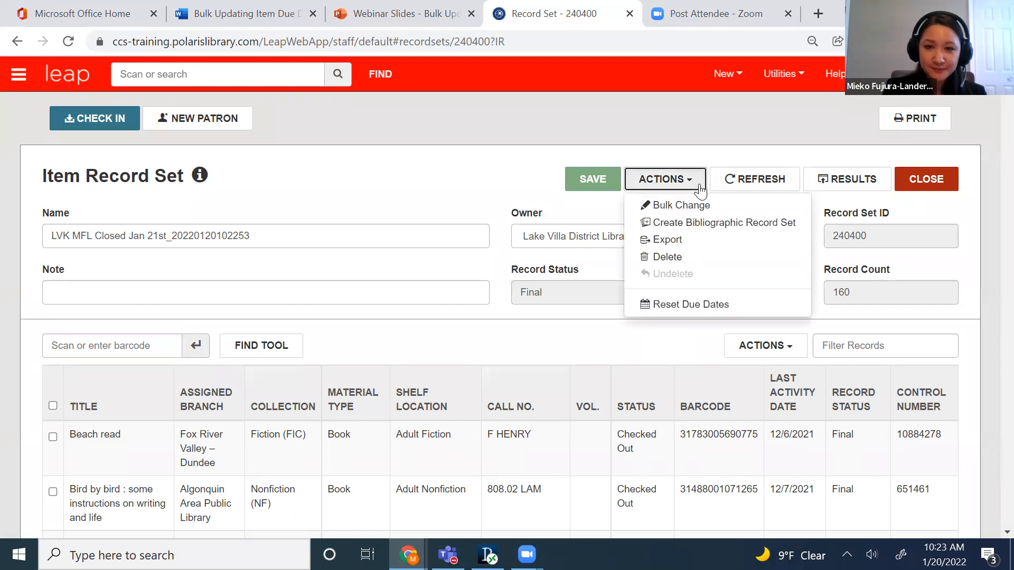
left_click(727, 306)
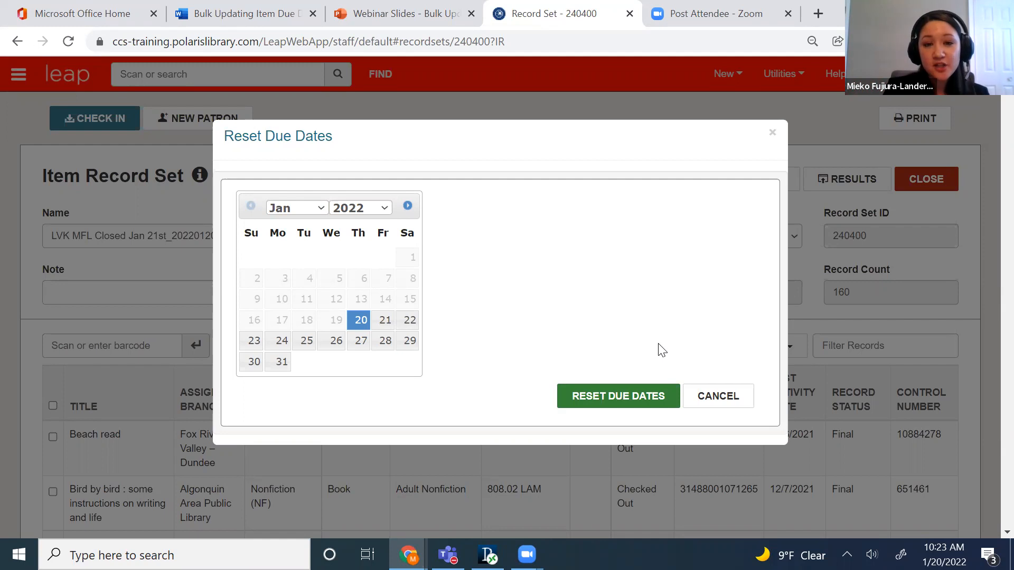
left_click(409, 321)
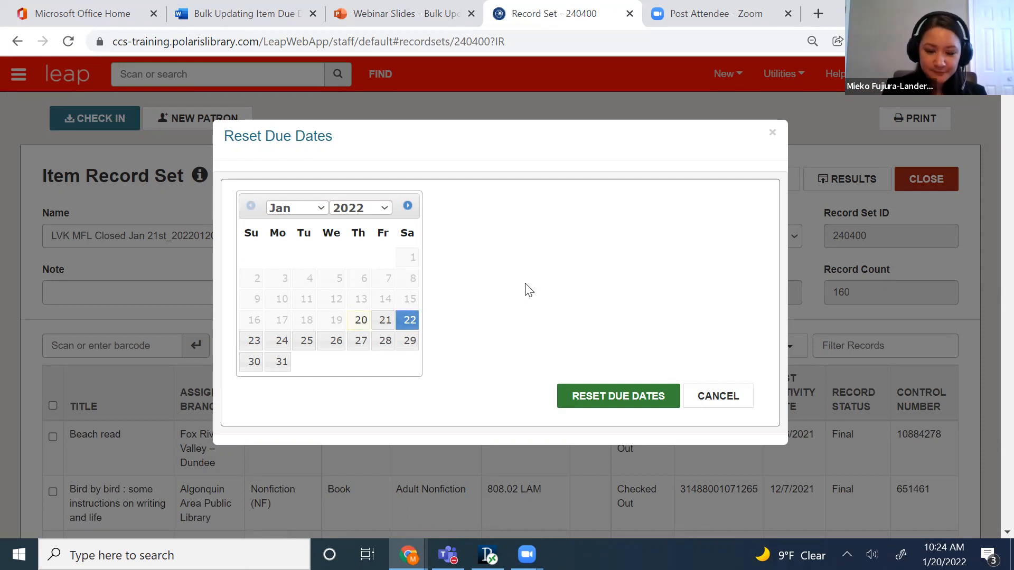
left_click(594, 401)
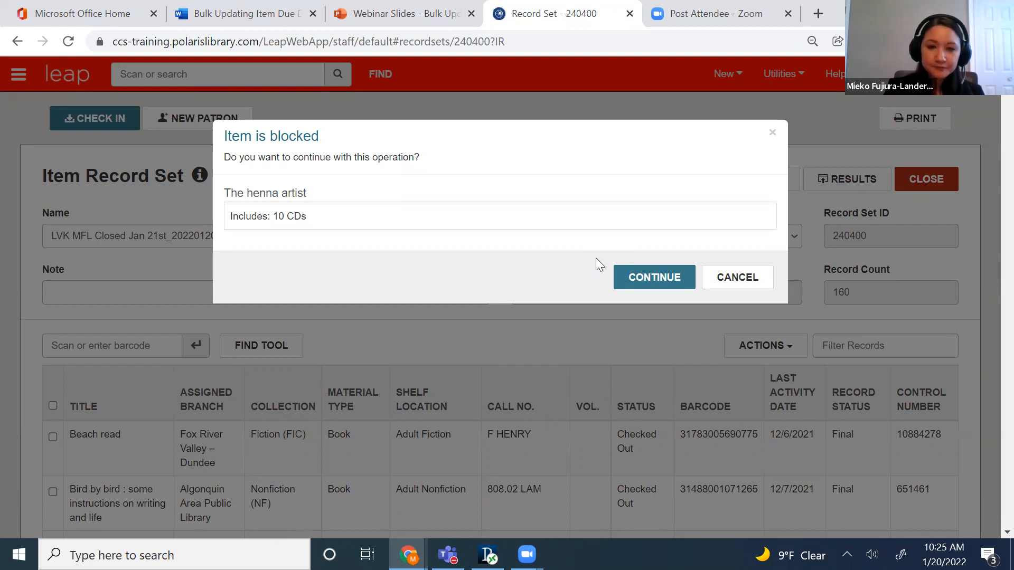
left_click(661, 284)
left_click(657, 289)
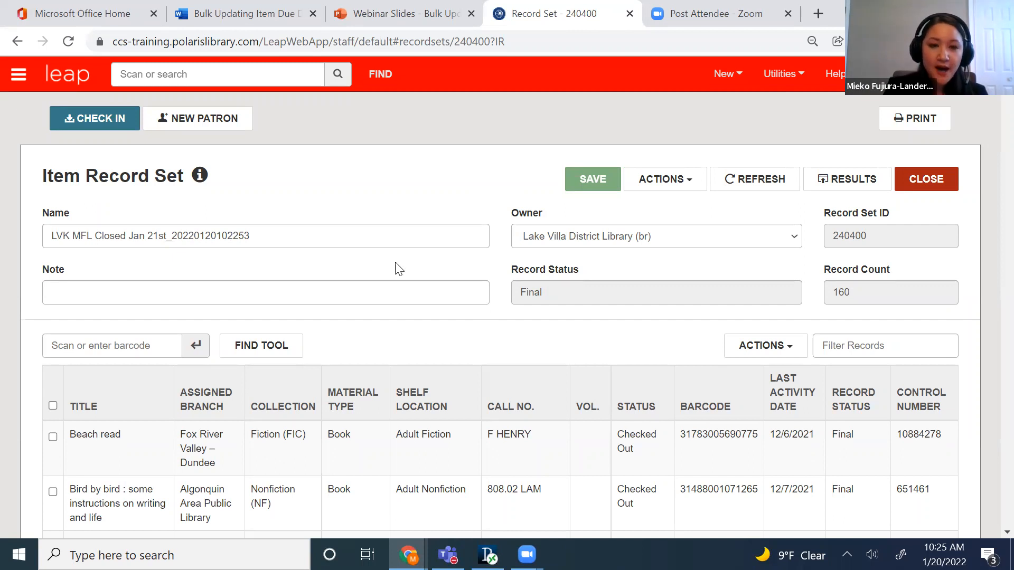
Open the Beach read item record from the set and examine its history for the due date reset entry.
left_click(507, 457)
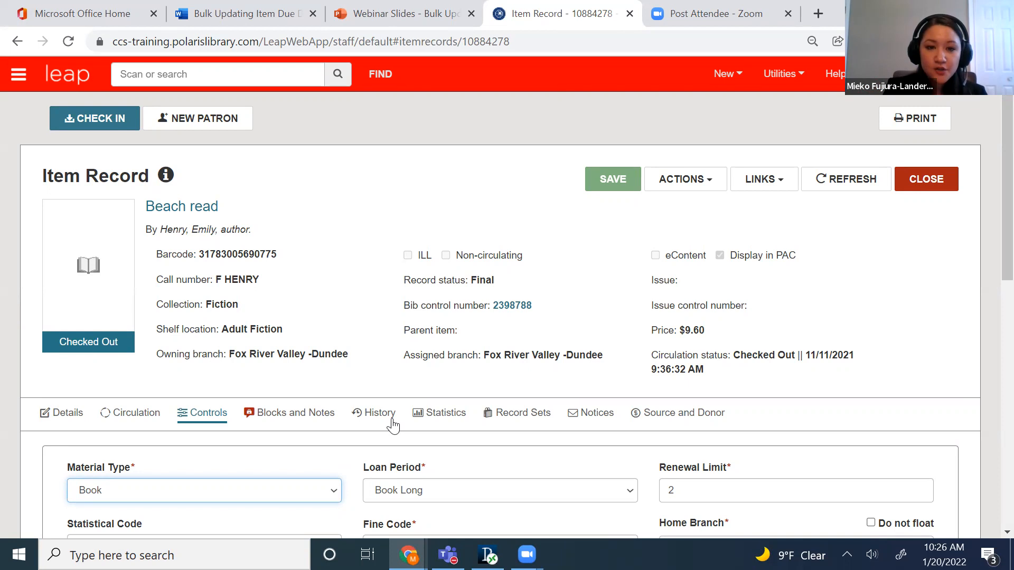
scroll(372, 336, "down", 1)
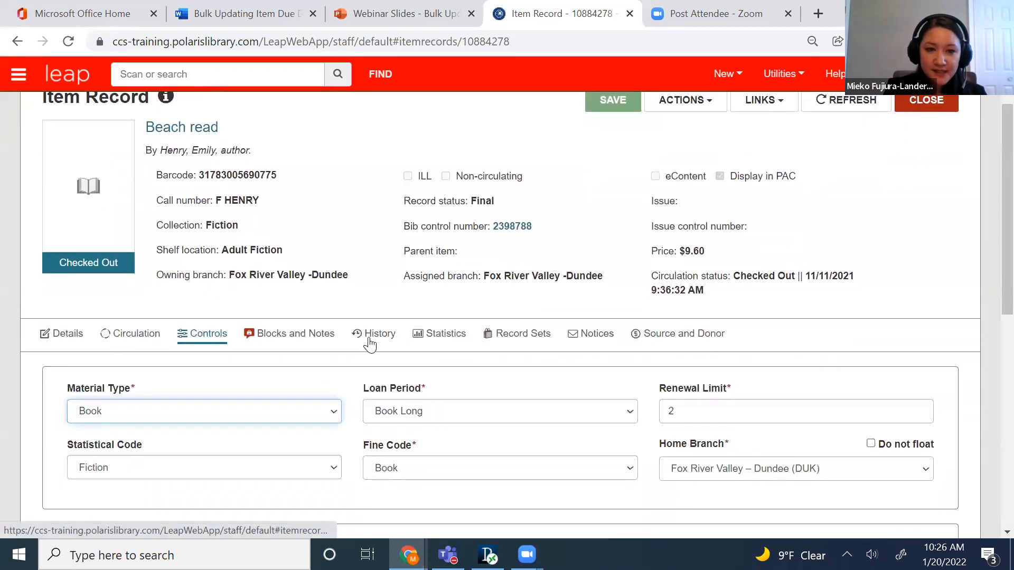
left_click(369, 342)
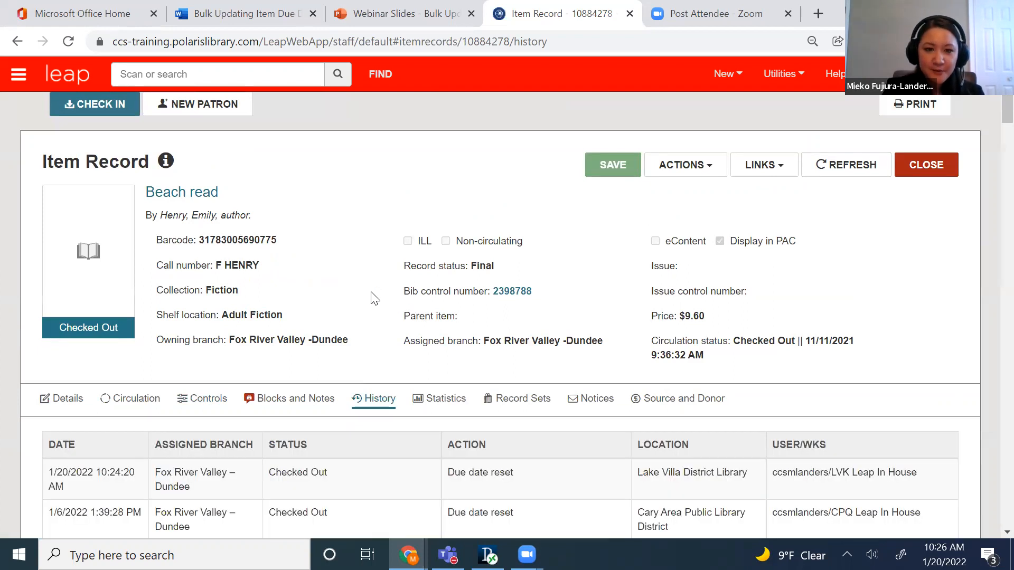
scroll(377, 309, "down", 1)
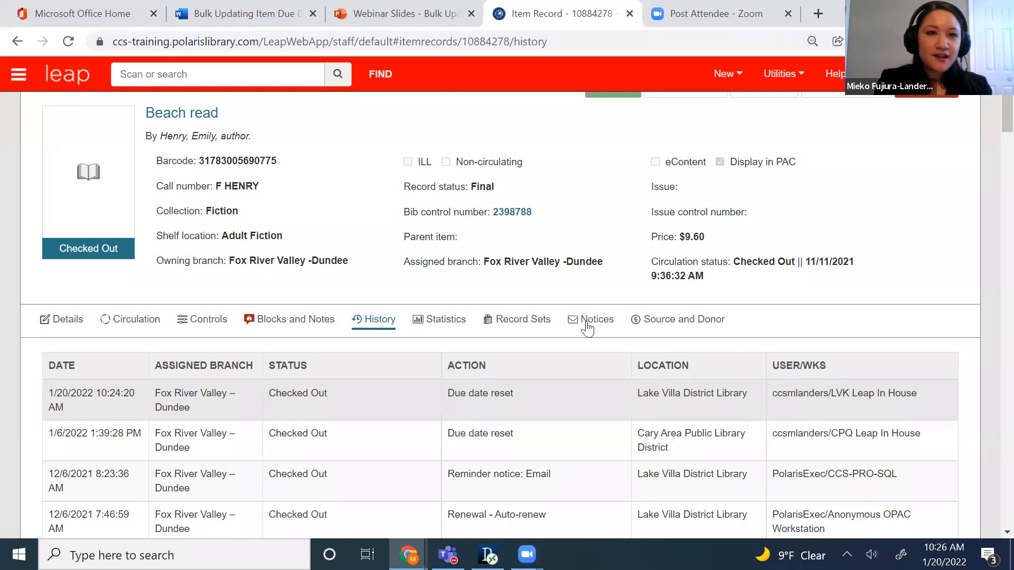
Switch to the Bulk Update Due Dates webinar slides in PowerPoint.
left_click(357, 20)
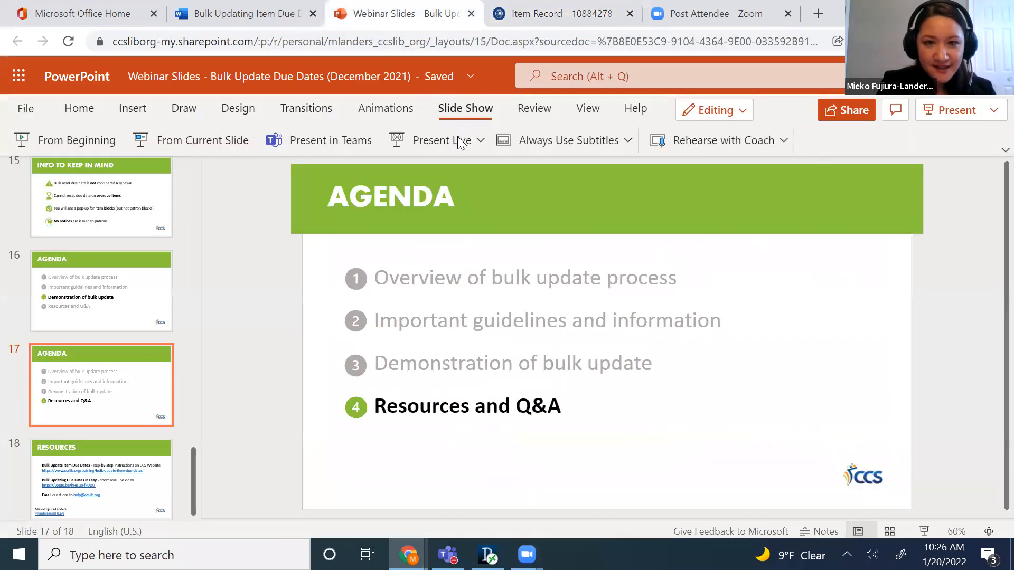